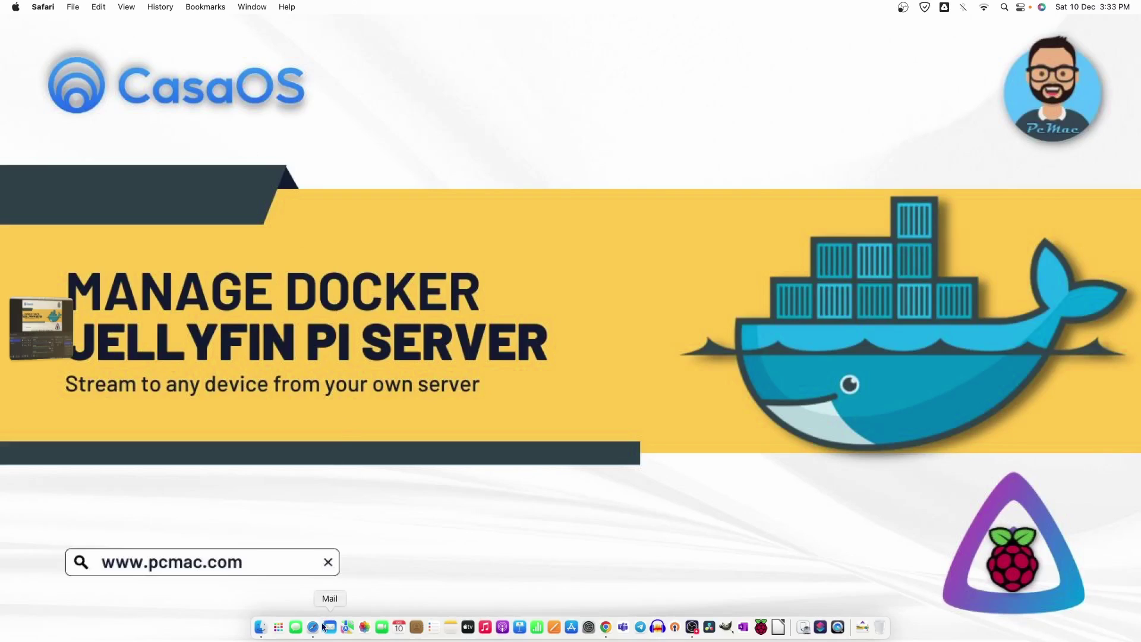
- Launch Safari and load the CasaOS dashboard at 192.168.1.16
{"action": "left_click", "coordinate": [312, 627]}
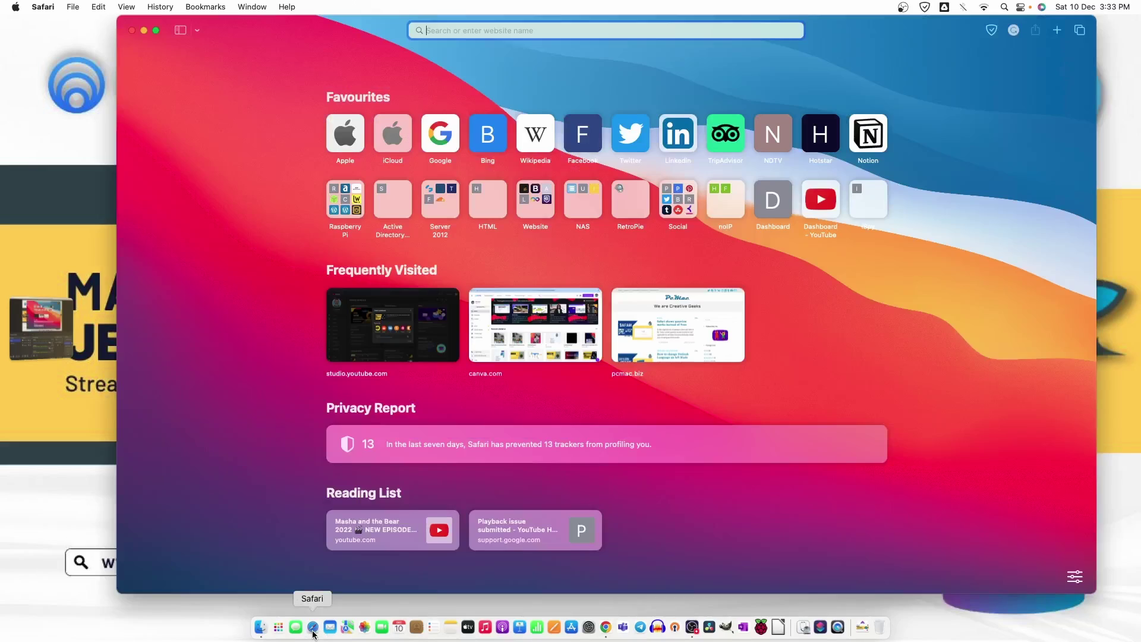
{"action": "type", "text": "192.1"}
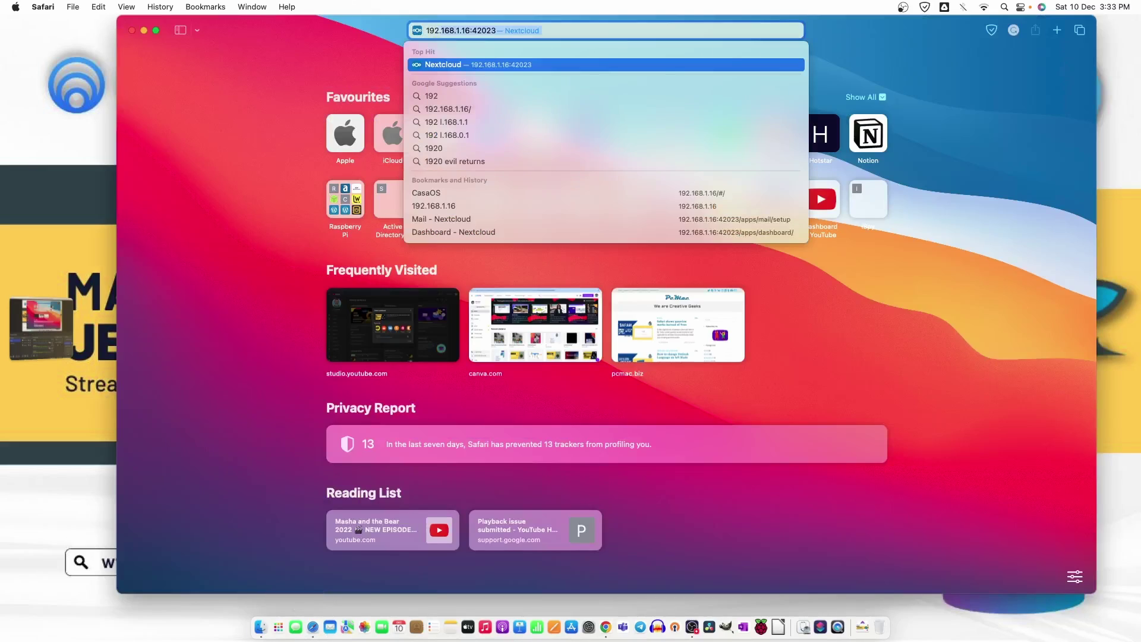
{"action": "type", "text": "68.1.16"}
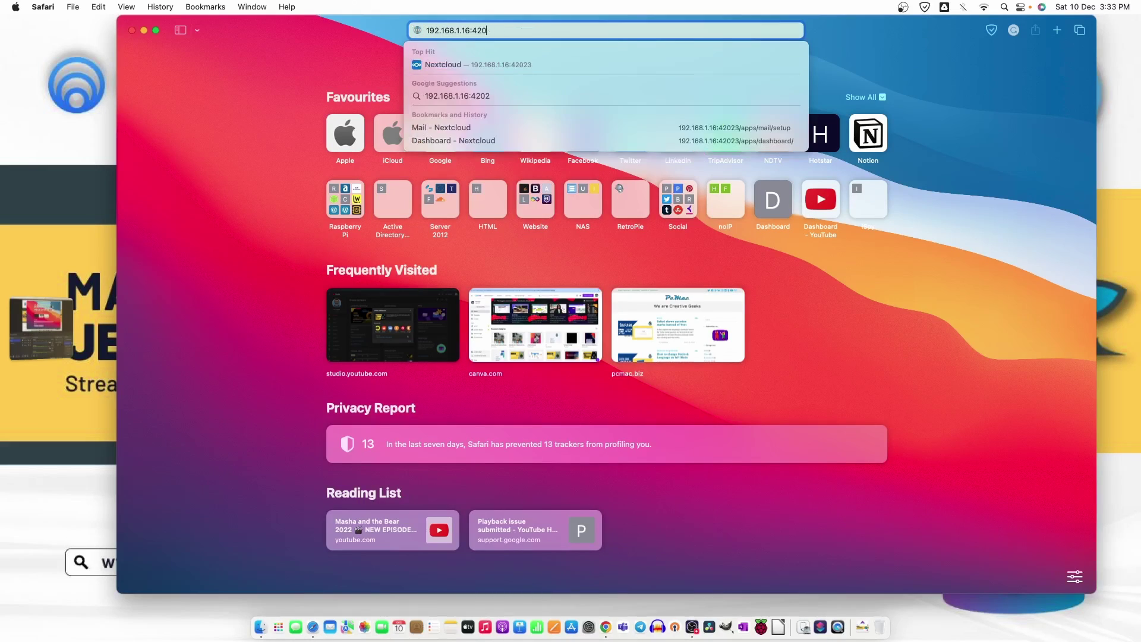
{"action": "key", "text": "Return"}
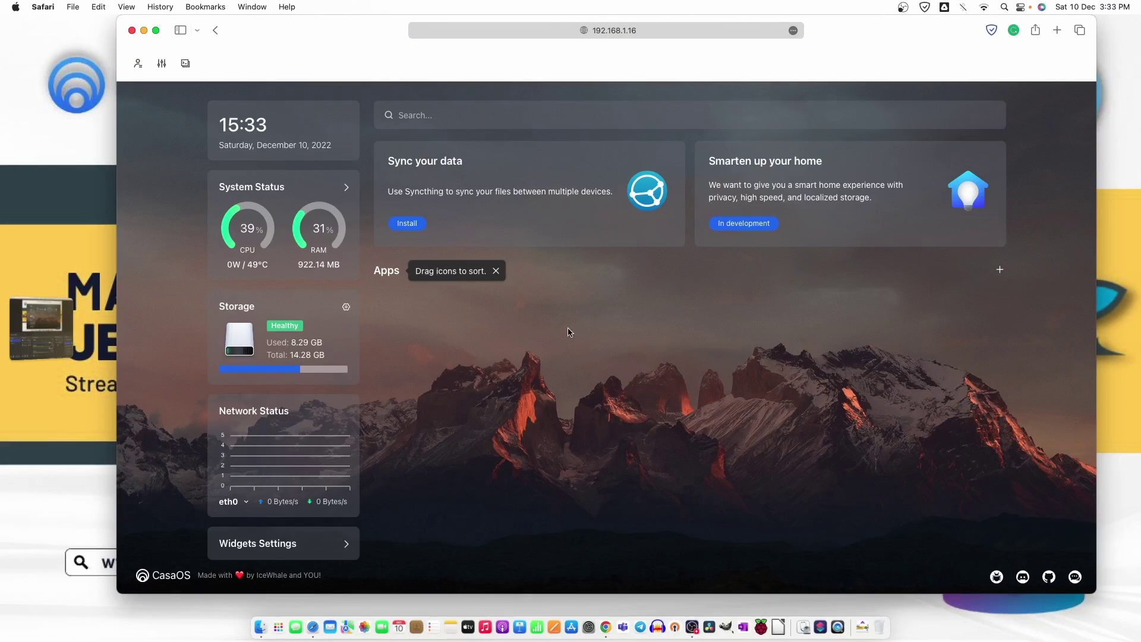
- Dismiss the icon-sorting tip and install Jellyfin from the CasaOS App Store
{"action": "left_click", "coordinate": [496, 273]}
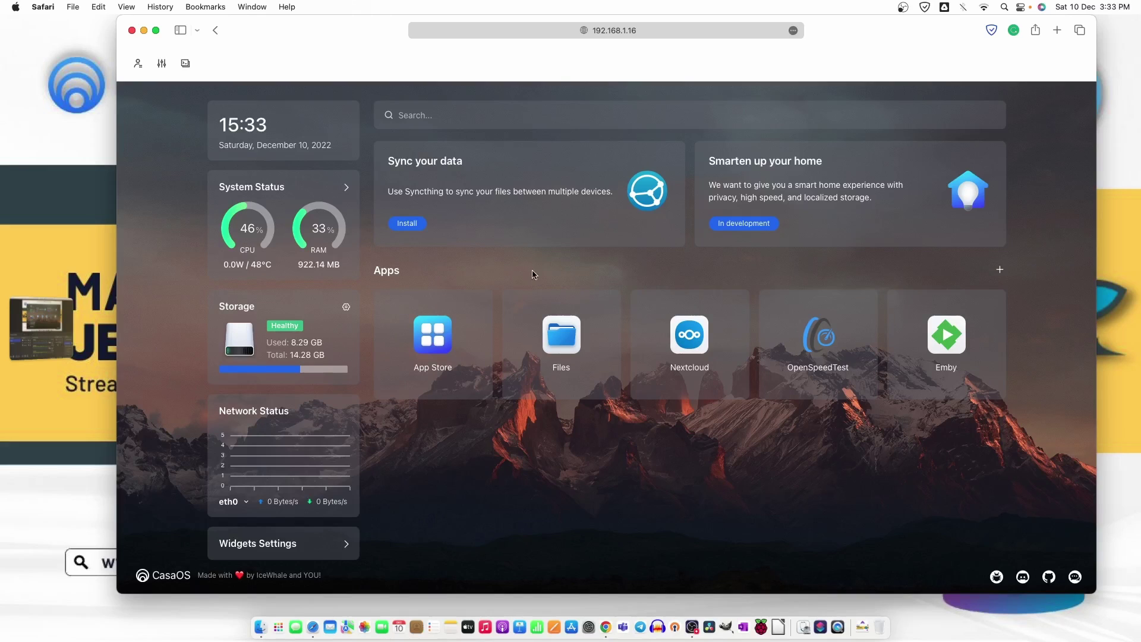
{"action": "left_click", "coordinate": [449, 345]}
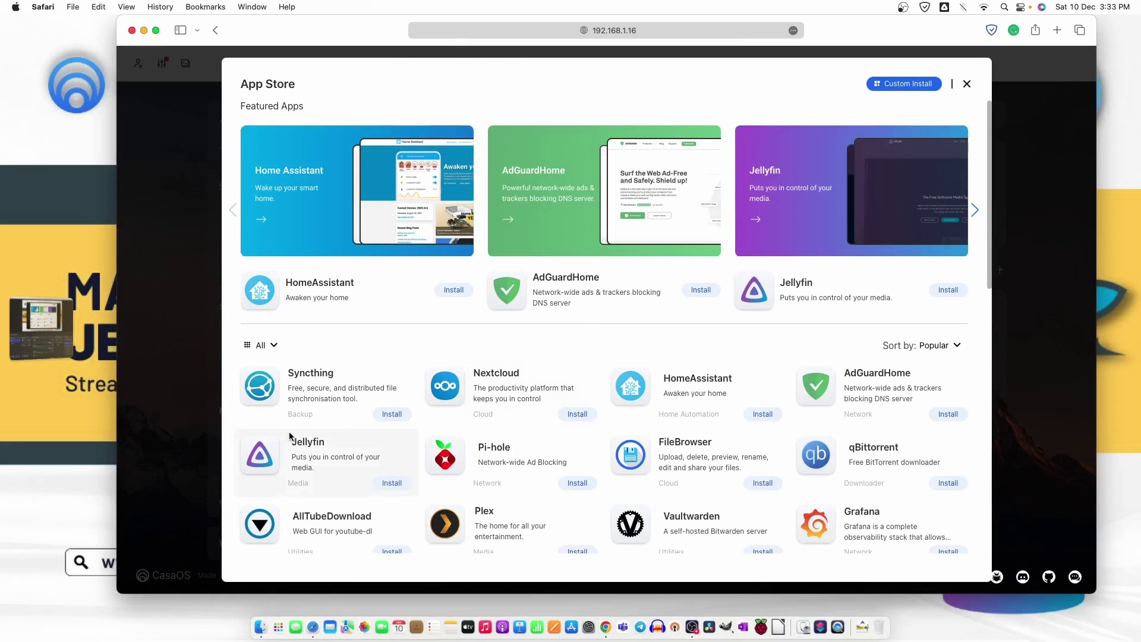
{"action": "left_click", "coordinate": [394, 483]}
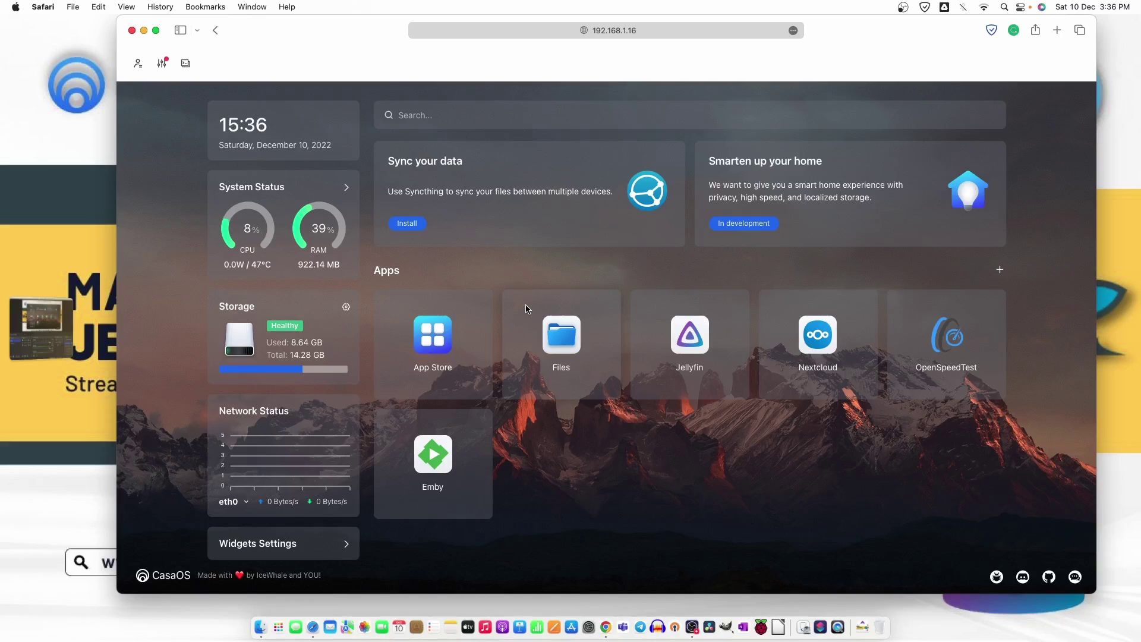
- Launch Jellyfin and create the admin account with a username and Safari's suggested strong password
{"action": "left_click", "coordinate": [691, 344]}
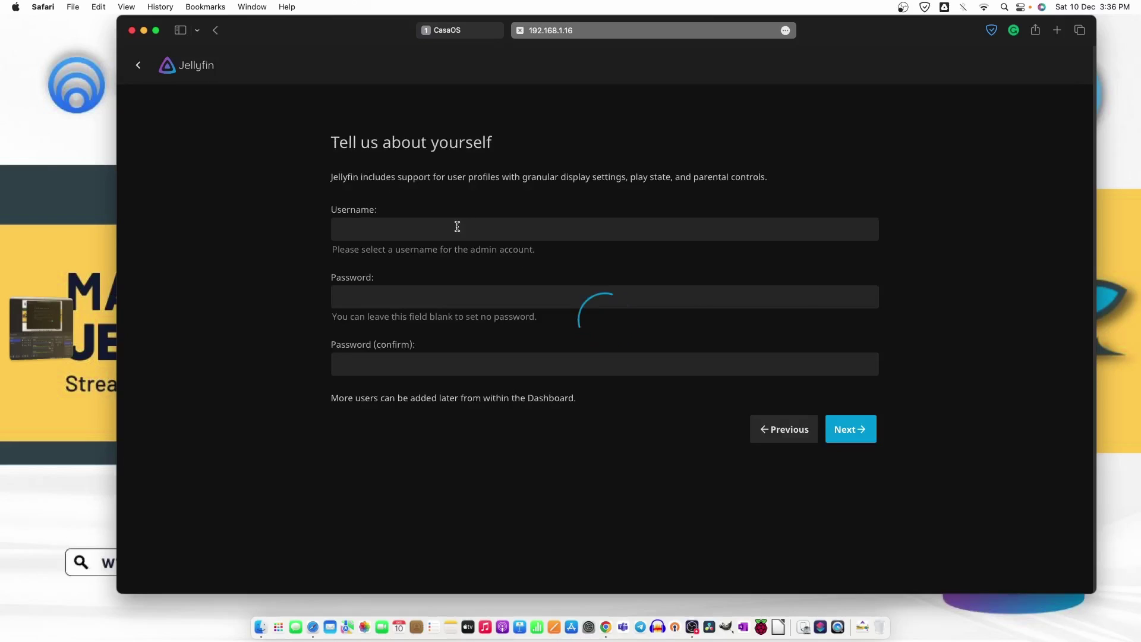
{"action": "left_click", "coordinate": [456, 228]}
{"action": "type", "text": "abc"}
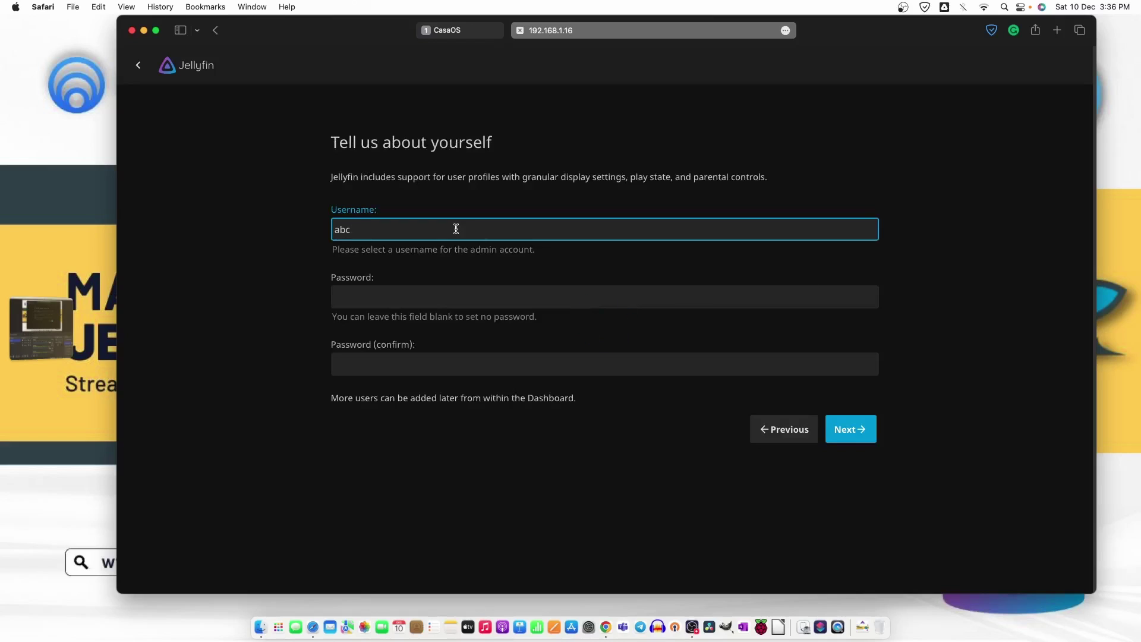
{"action": "key", "text": "BackSpace"}
{"action": "key", "text": "BackSpace"}
{"action": "key", "text": "BackSpace"}
{"action": "type", "text": "PcMac"}
{"action": "key", "text": "Tab"}
{"action": "left_click", "coordinate": [1034, 331]}
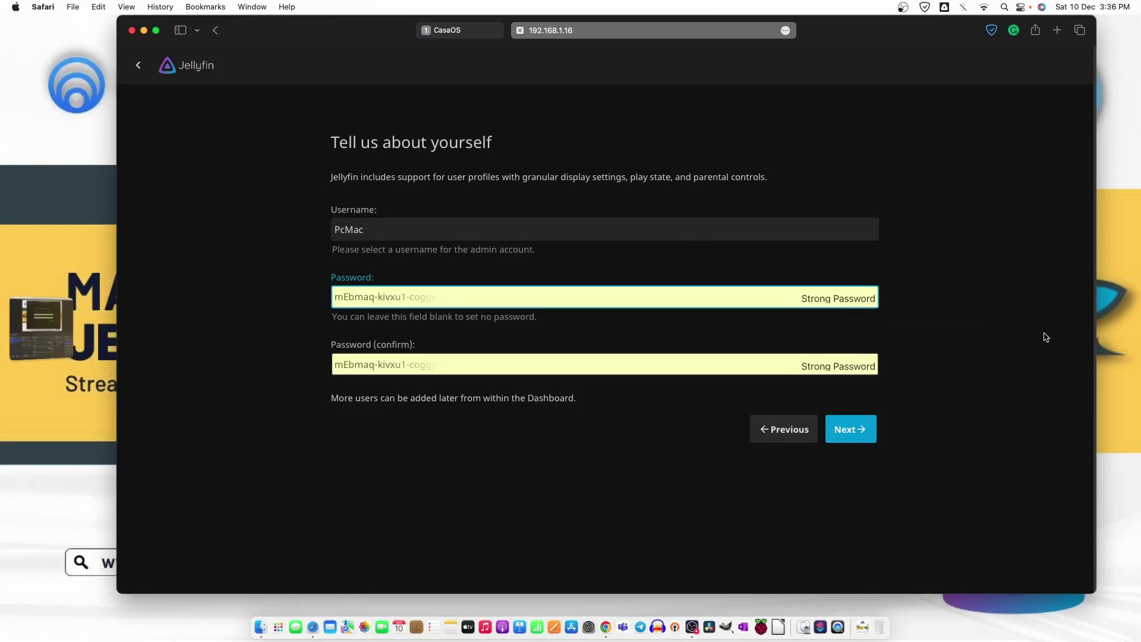
{"action": "left_click", "coordinate": [856, 426]}
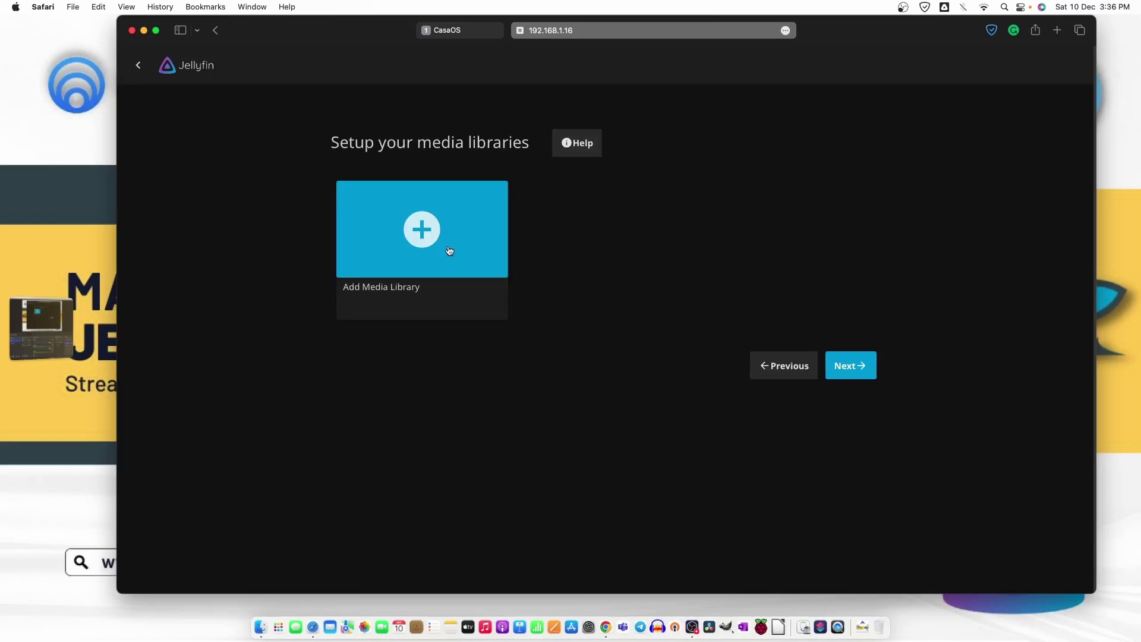
- Start a new library with Movies content type and /Media/Movies as its folder
{"action": "left_click", "coordinate": [429, 227]}
{"action": "left_click", "coordinate": [829, 190]}
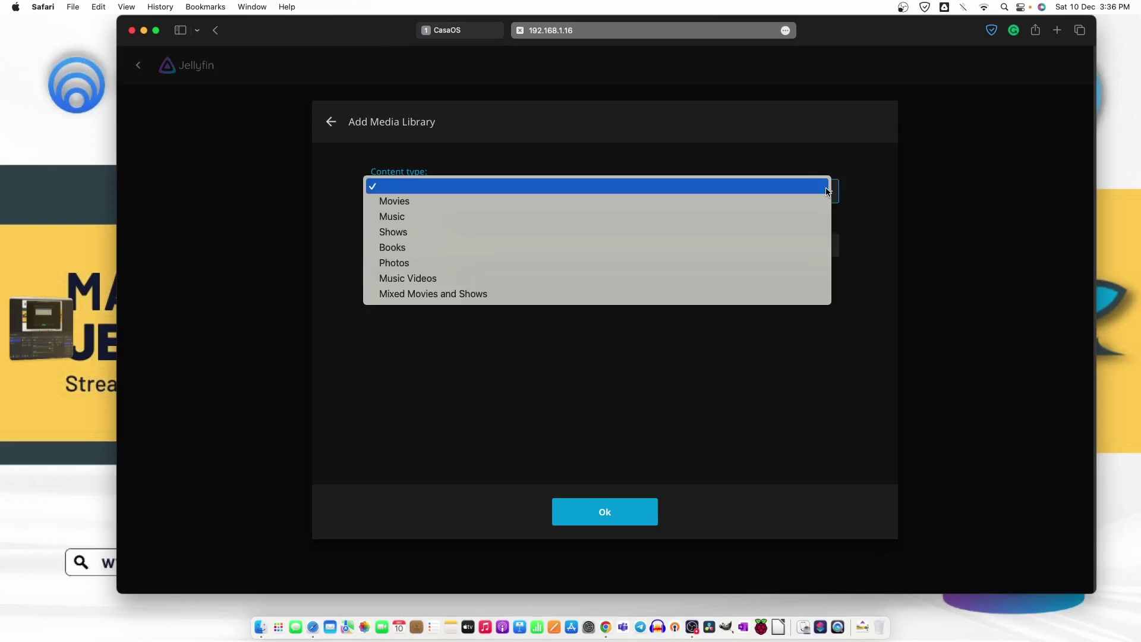
{"action": "left_click", "coordinate": [596, 198]}
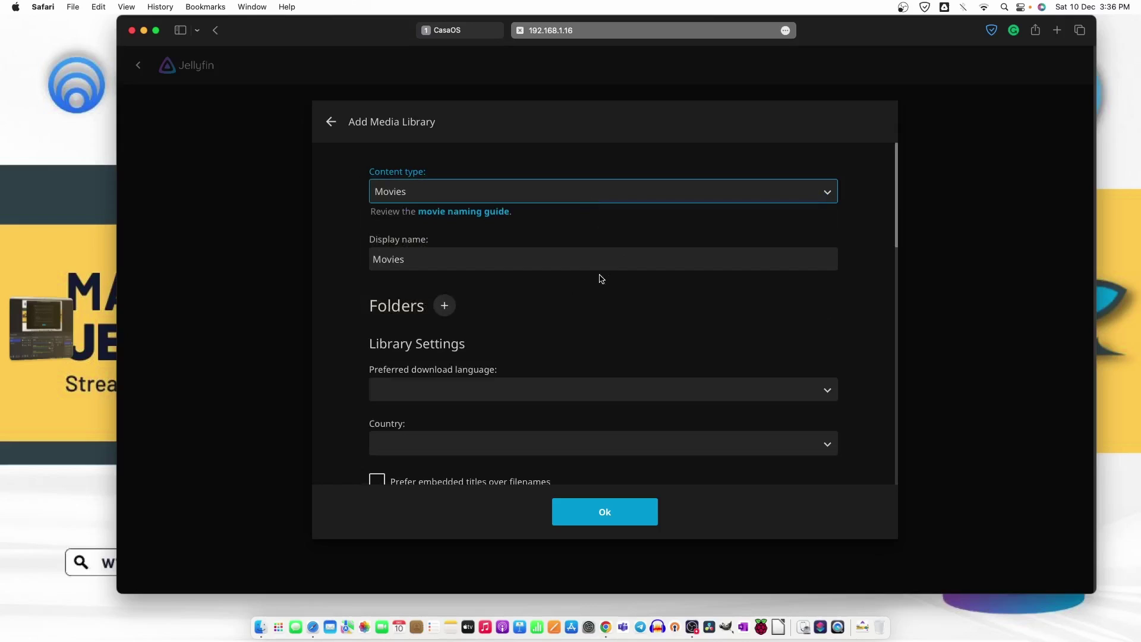
{"action": "left_click", "coordinate": [445, 305]}
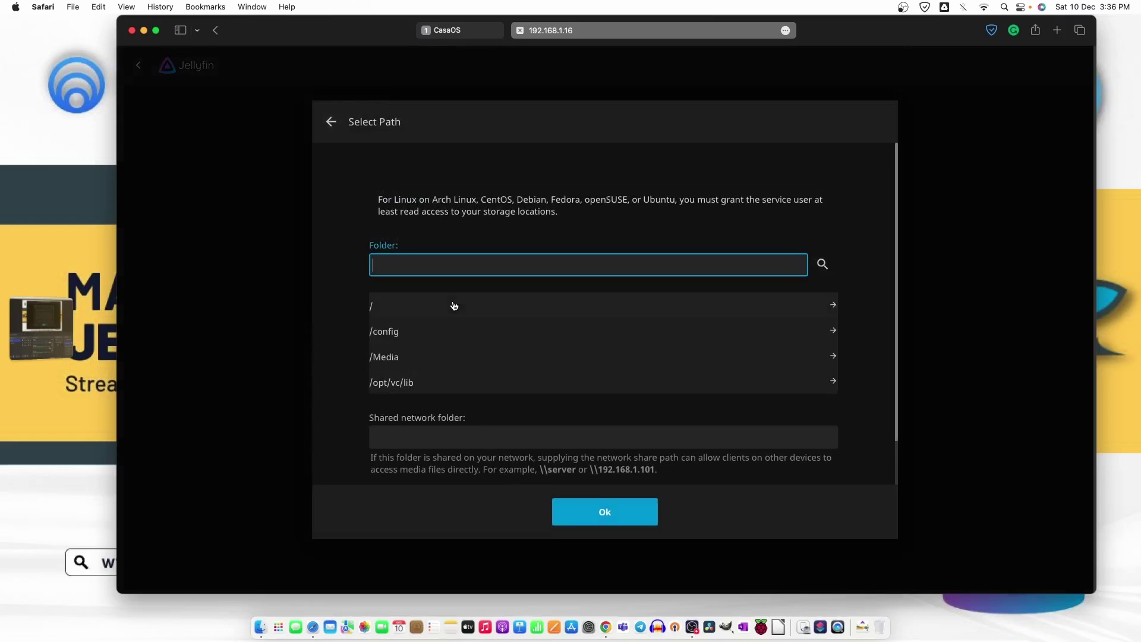
{"action": "left_click", "coordinate": [507, 358]}
{"action": "left_click", "coordinate": [471, 339]}
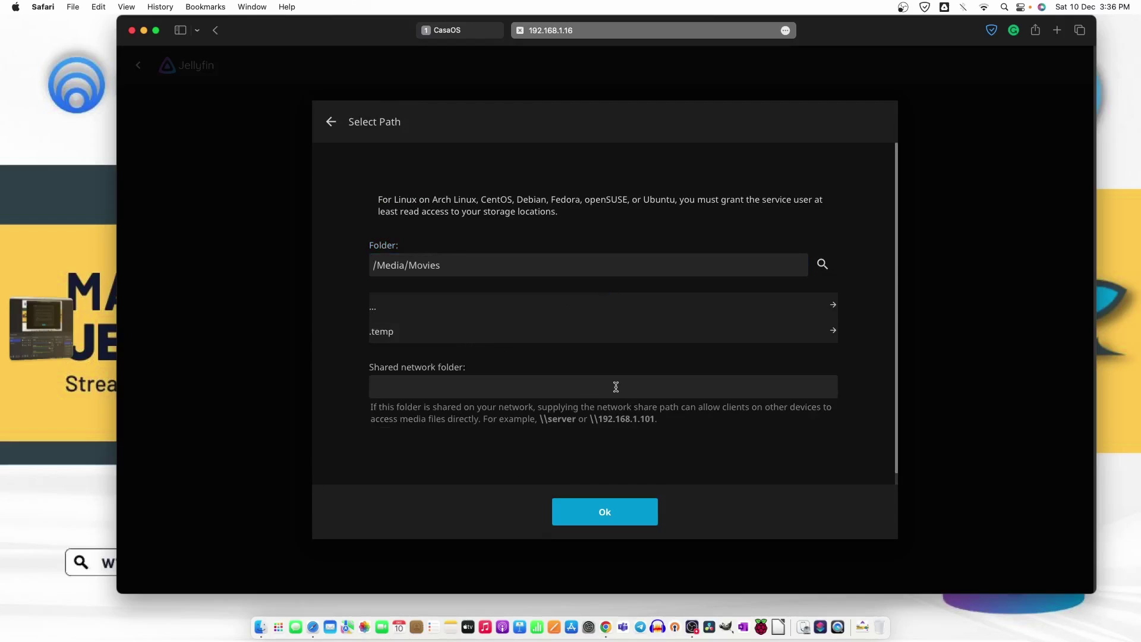
{"action": "left_click", "coordinate": [611, 512]}
- Set the library's country to India and save the Movies library
{"action": "scroll", "coordinate": [622, 375], "scroll_direction": "down", "scroll_amount": 5}
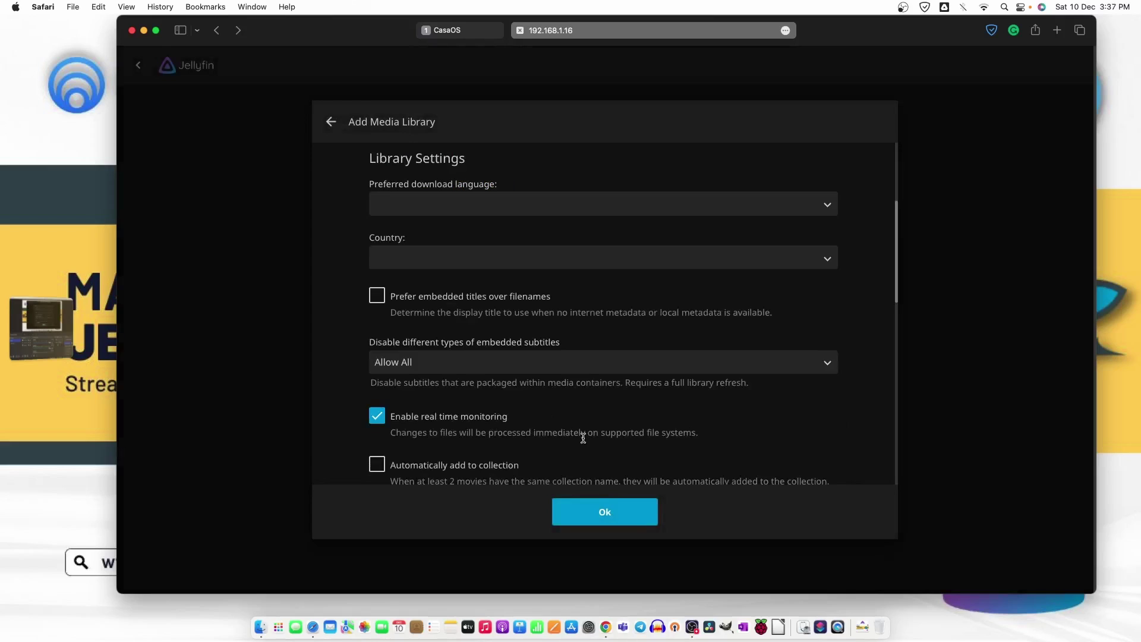
{"action": "left_click", "coordinate": [815, 257]}
{"action": "scroll", "coordinate": [603, 420], "scroll_direction": "down", "scroll_amount": 10}
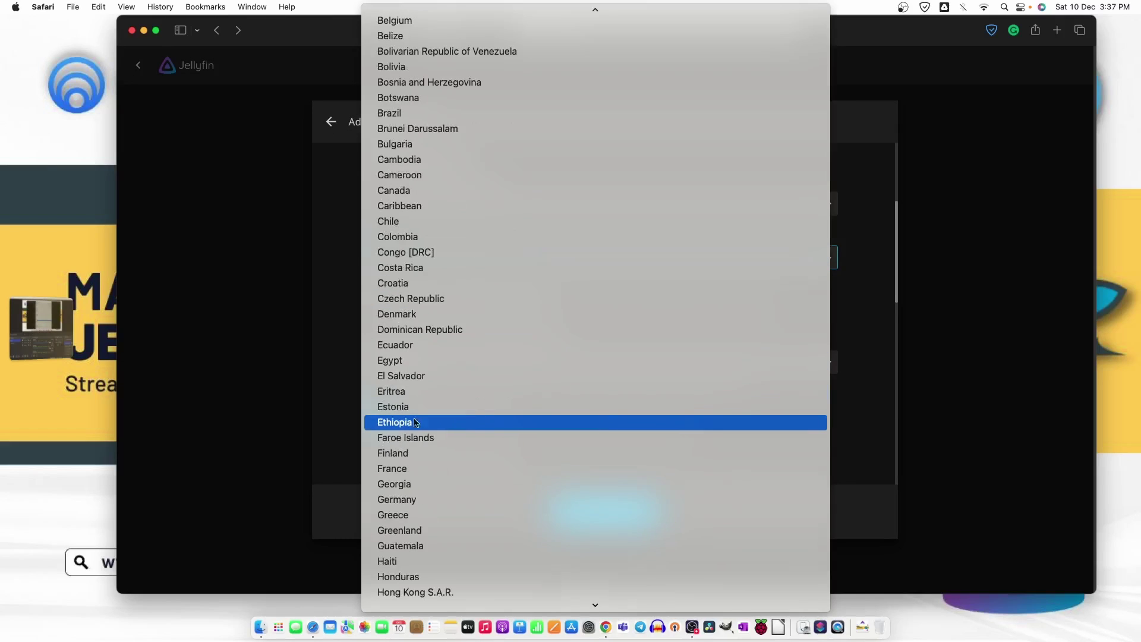
{"action": "left_click", "coordinate": [481, 543]}
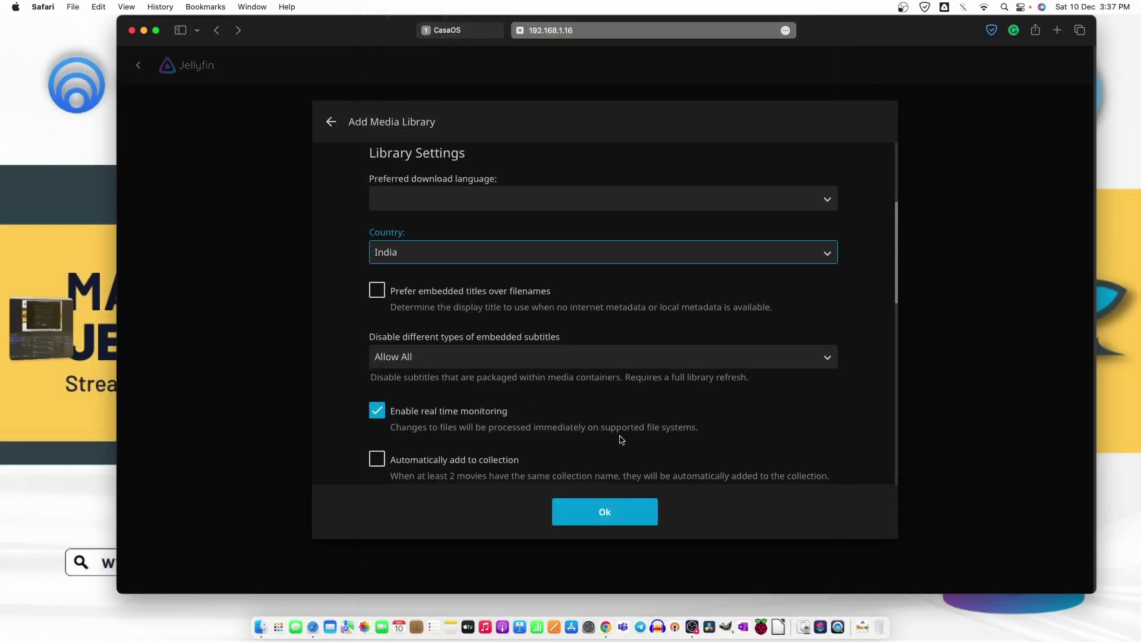
{"action": "left_click", "coordinate": [605, 512]}
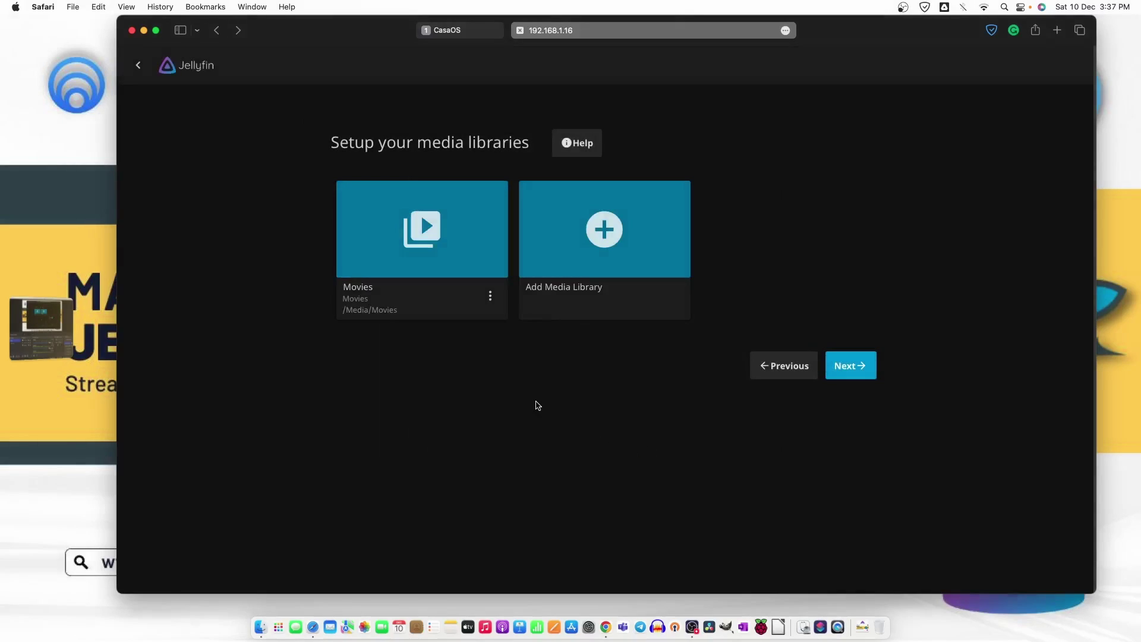
- Choose India as metadata country, finish the wizard, and sign in with the saved admin login
{"action": "left_click", "coordinate": [857, 372]}
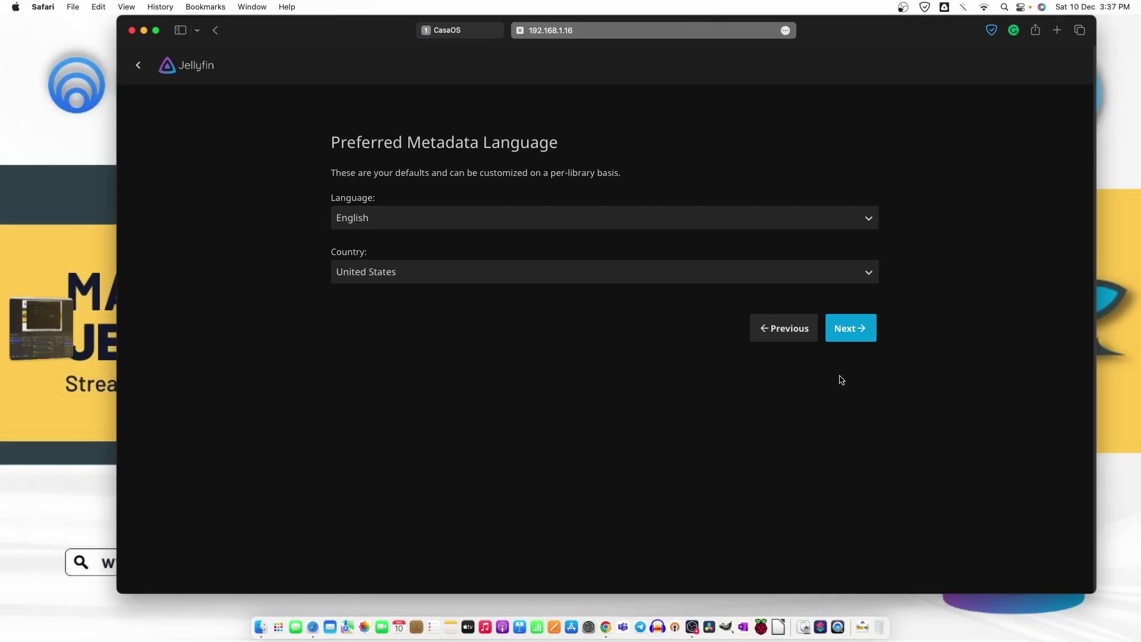
{"action": "left_click", "coordinate": [822, 279]}
{"action": "type", "text": "india"}
{"action": "key", "text": "Return"}
{"action": "key", "text": "Return"}
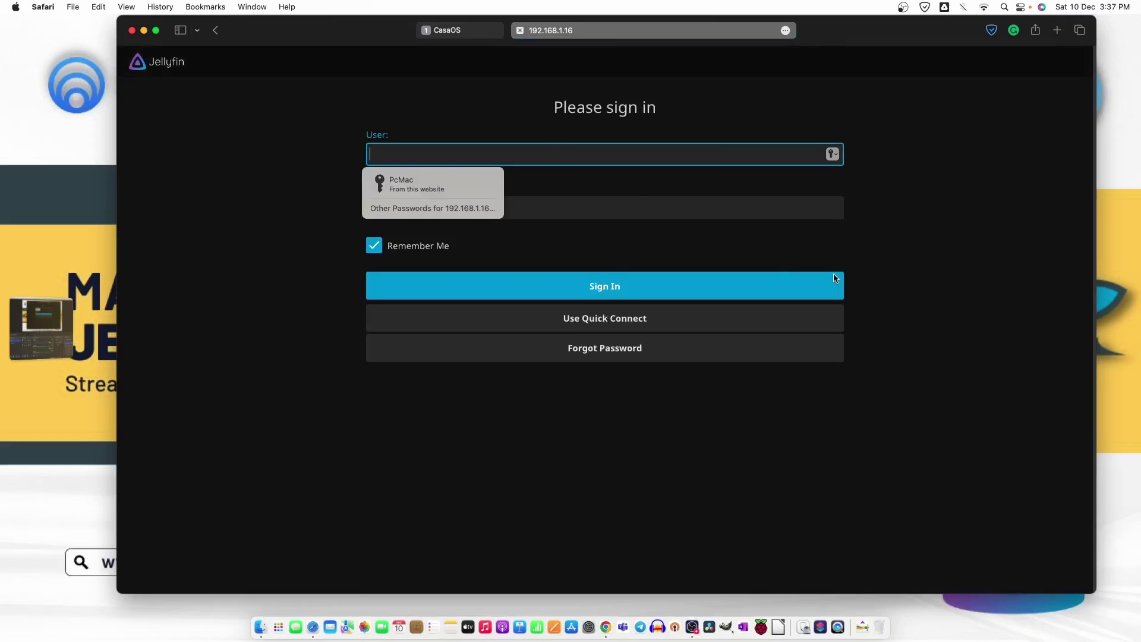
{"action": "left_click", "coordinate": [439, 184]}
{"action": "left_click", "coordinate": [580, 292]}
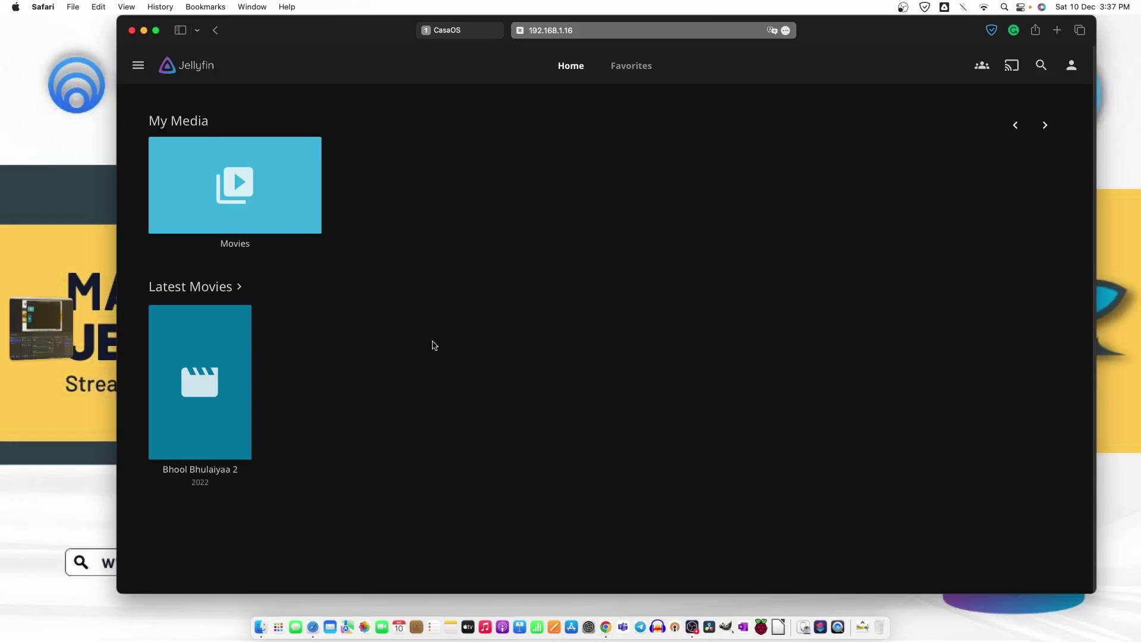
- Play Bhool Bhulaiyaa 2 in the browser player, then go back to the home page
{"action": "mouse_move", "coordinate": [224, 354]}
{"action": "left_click", "coordinate": [204, 395]}
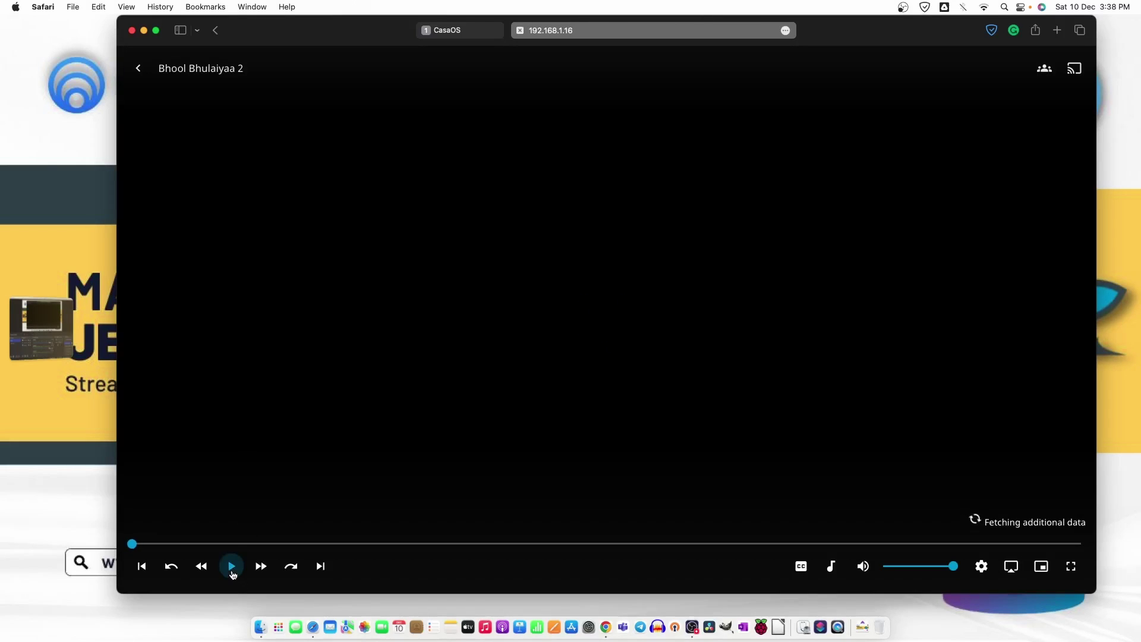
{"action": "left_click", "coordinate": [232, 573]}
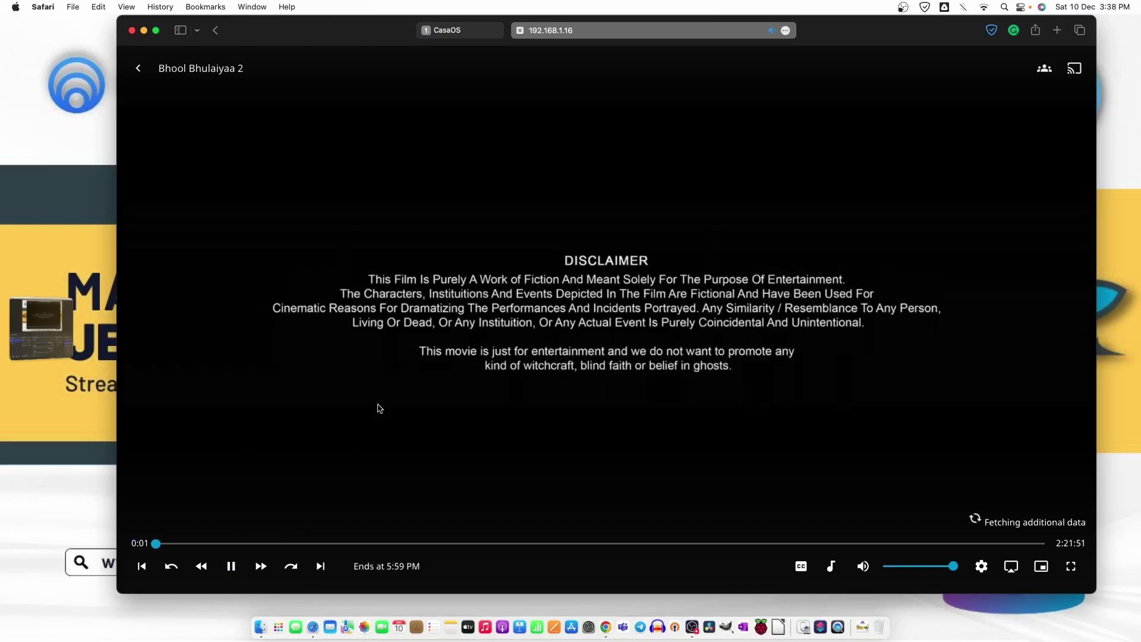
{"action": "left_click", "coordinate": [138, 68]}
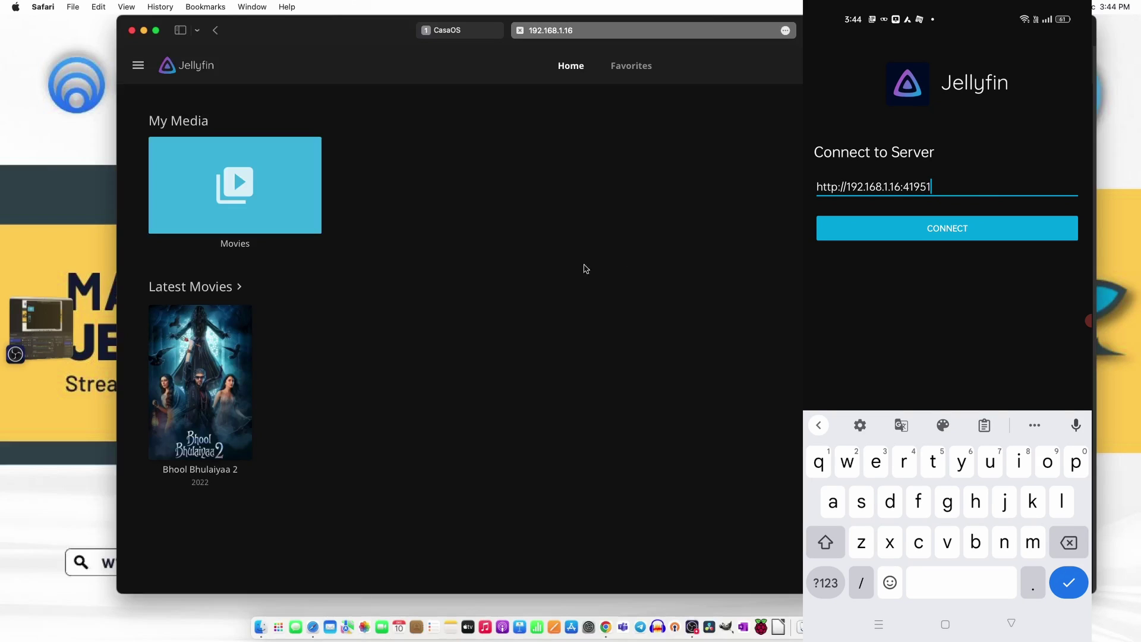
- Read the server port 41951 from Safari and enter the admin username on the phone
{"action": "left_click", "coordinate": [591, 30]}
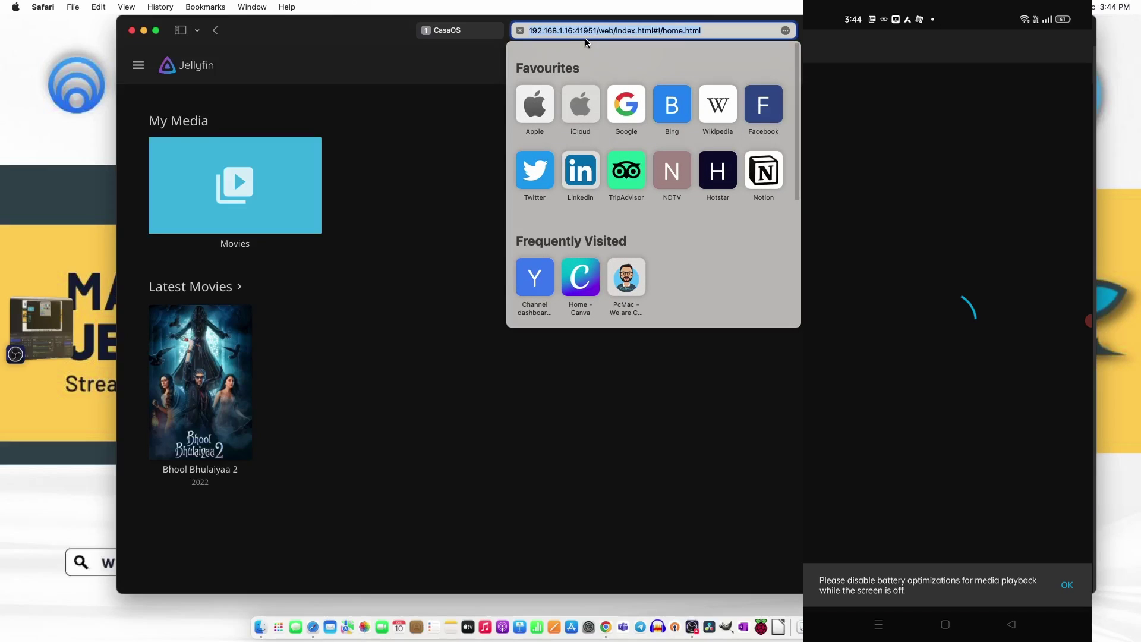
{"action": "left_click", "coordinate": [947, 146]}
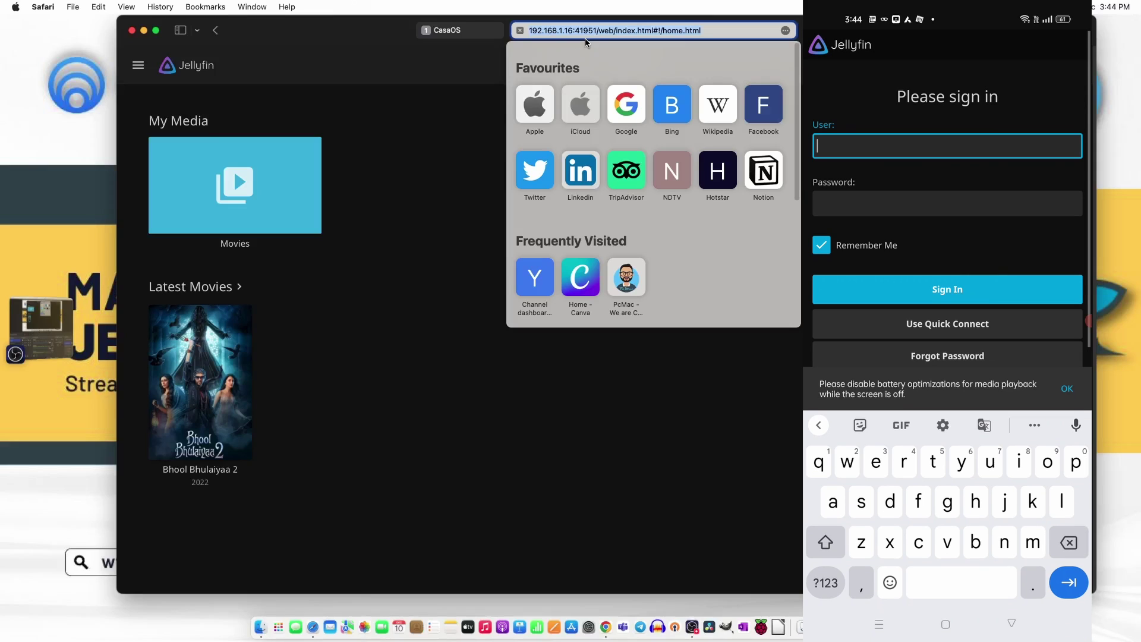
{"action": "type", "text": "PcMac"}
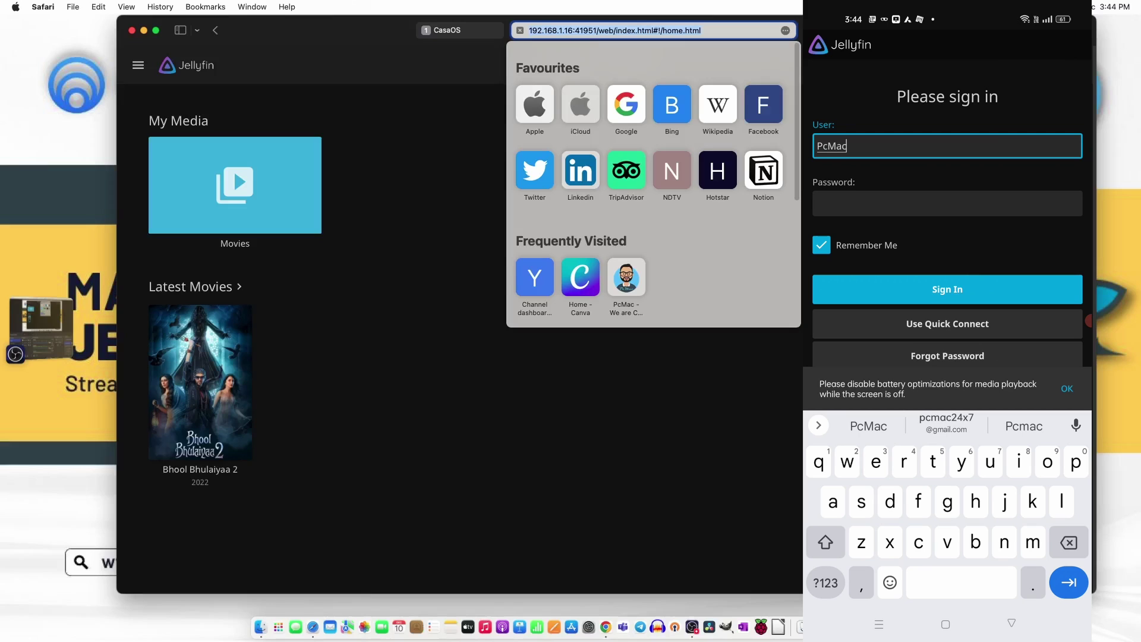
- Bring up the installed apps list and open system-wide search
{"action": "left_click", "coordinate": [279, 629]}
{"action": "left_click", "coordinate": [280, 632]}
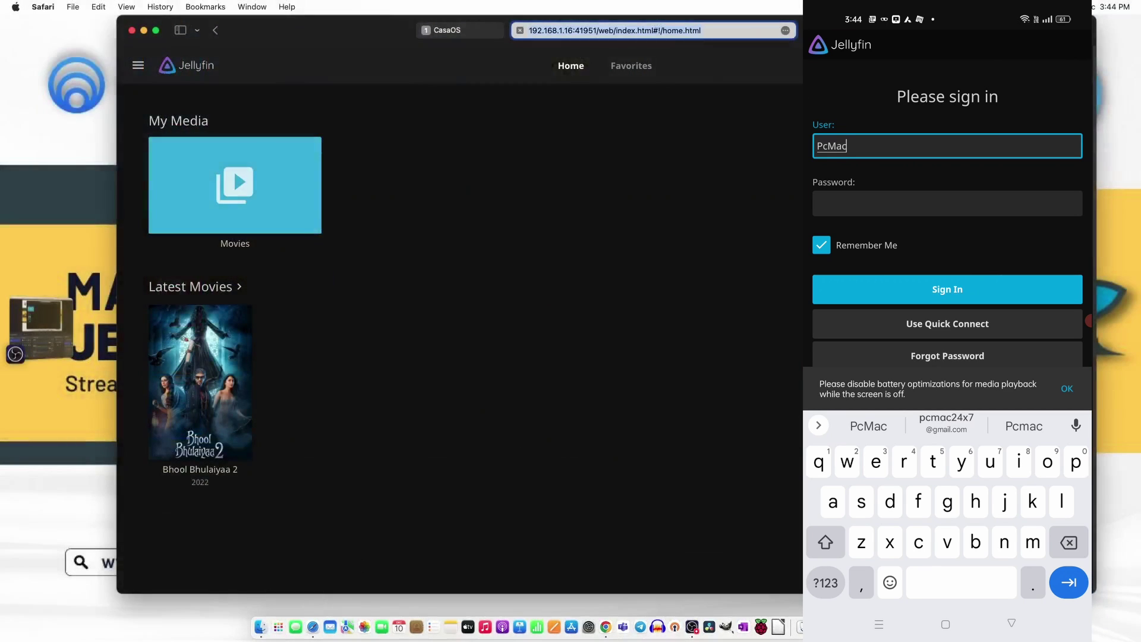
{"action": "key", "text": "super+space"}
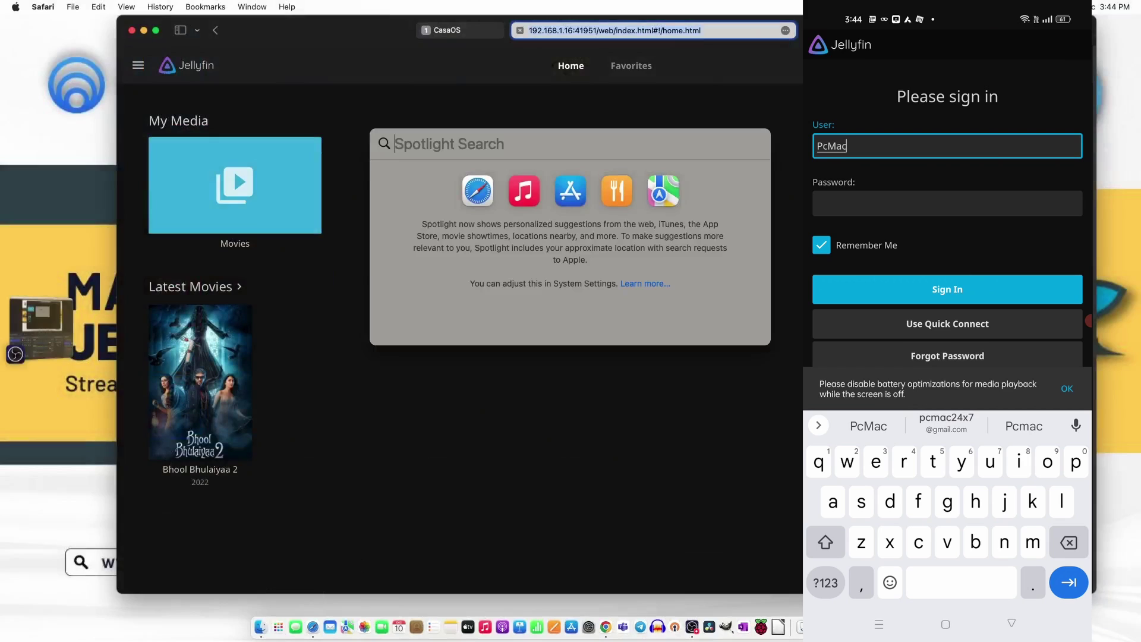